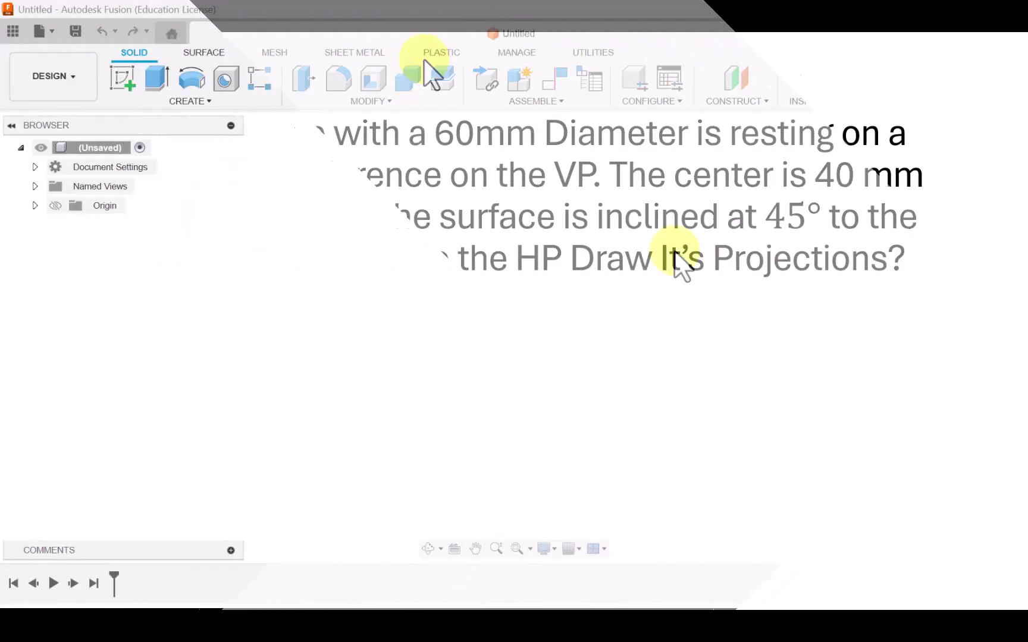
Begin a new sketch on the front (XZ) origin plane
click(123, 77)
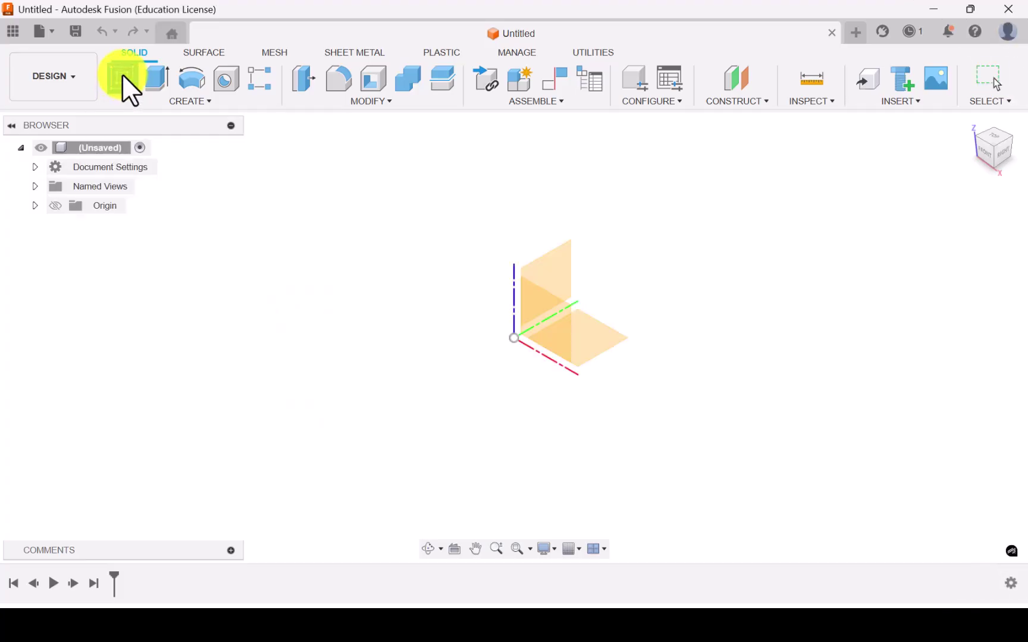
click(557, 323)
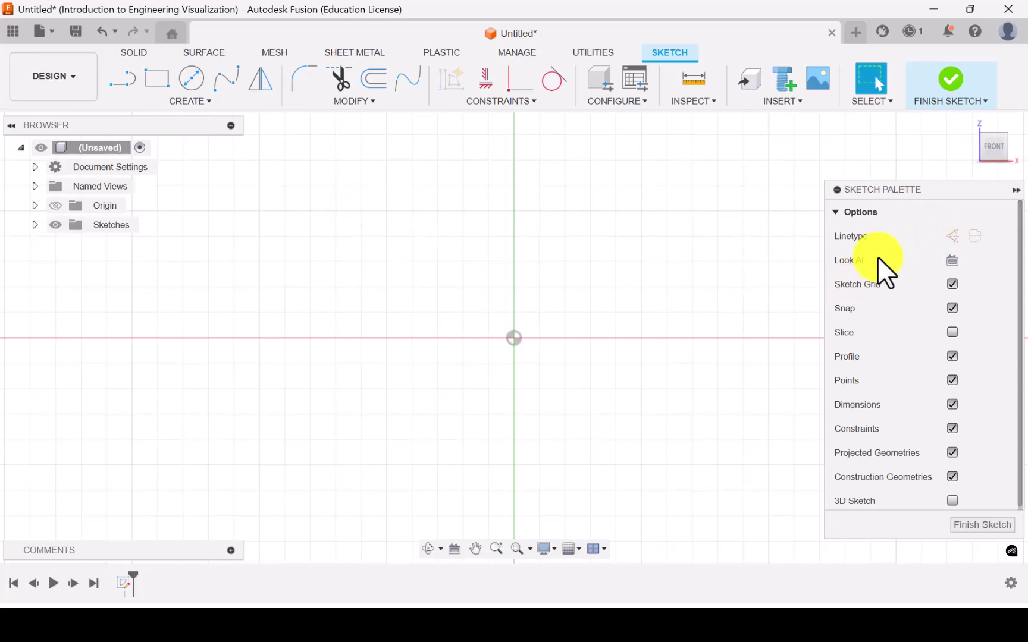
Place a Center Diameter circle above the origin on the vertical axis with a 60 mm diameter
click(189, 77)
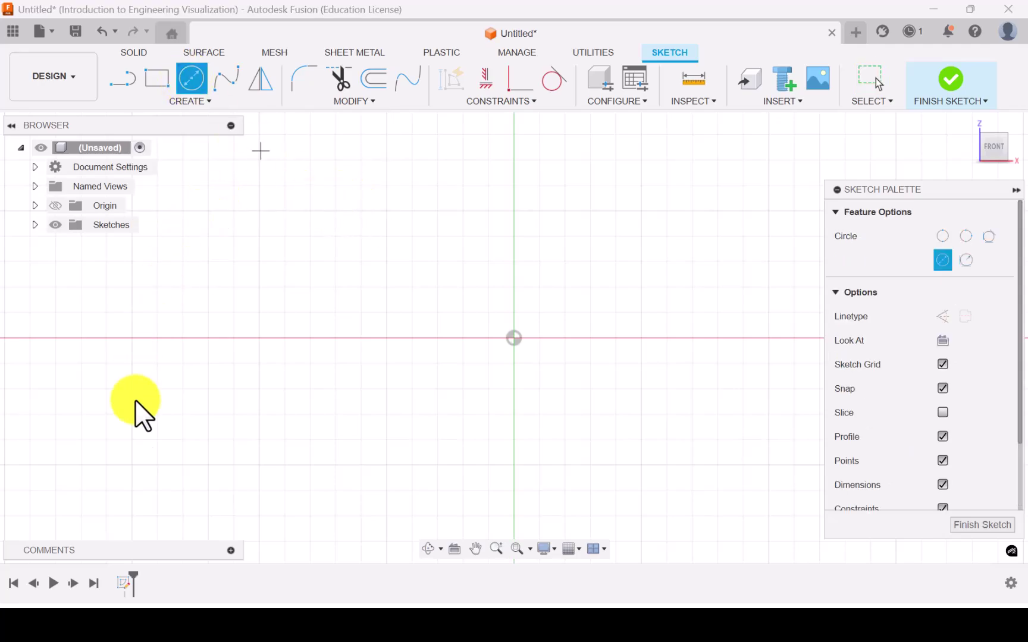
click(514, 183)
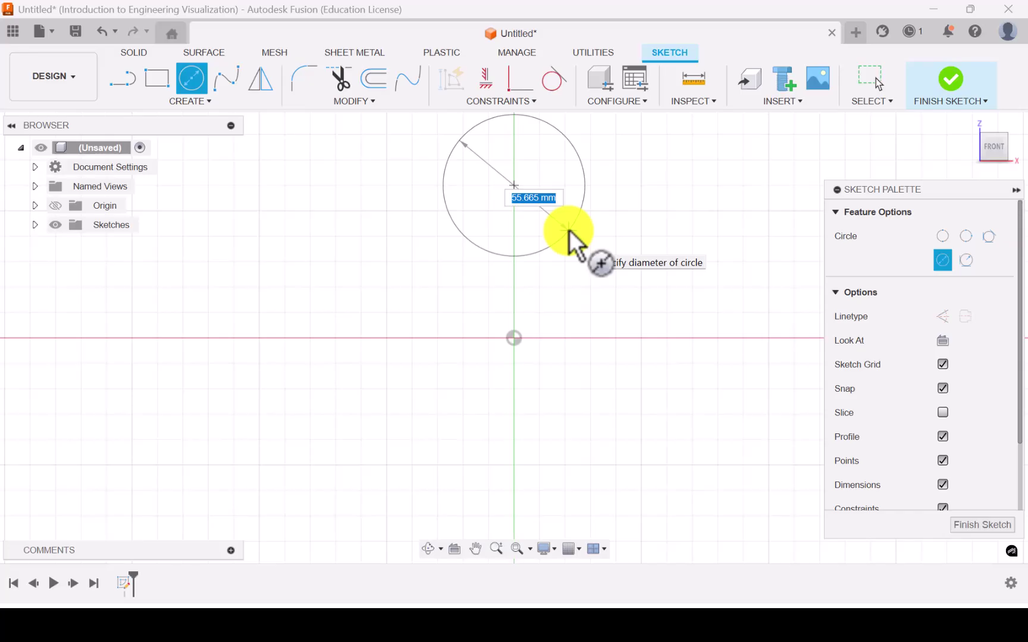
text(60)
key(Return)
key(Escape)
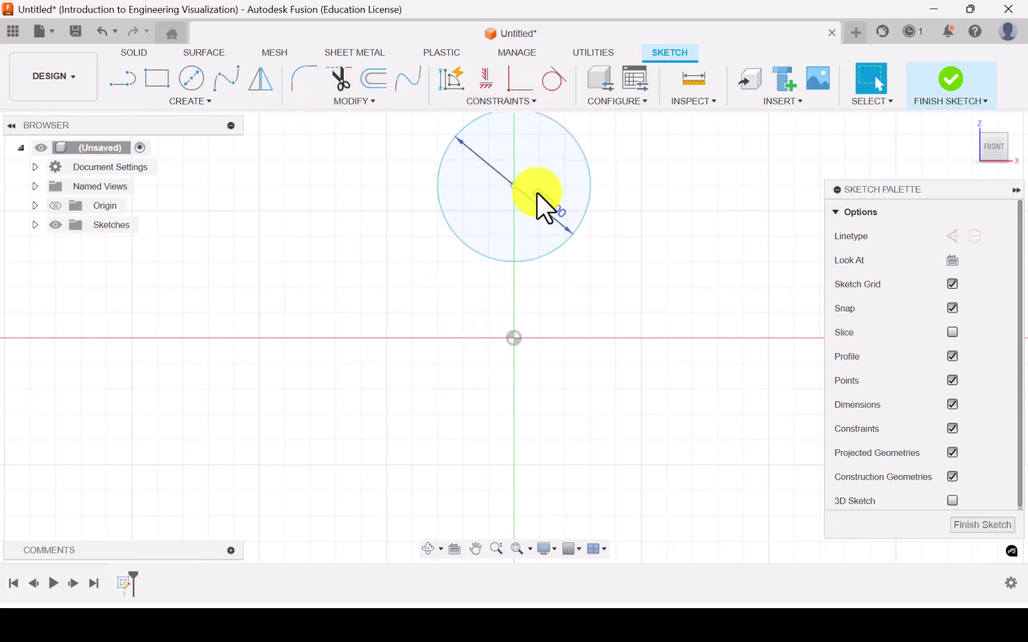
click(514, 262)
click(541, 309)
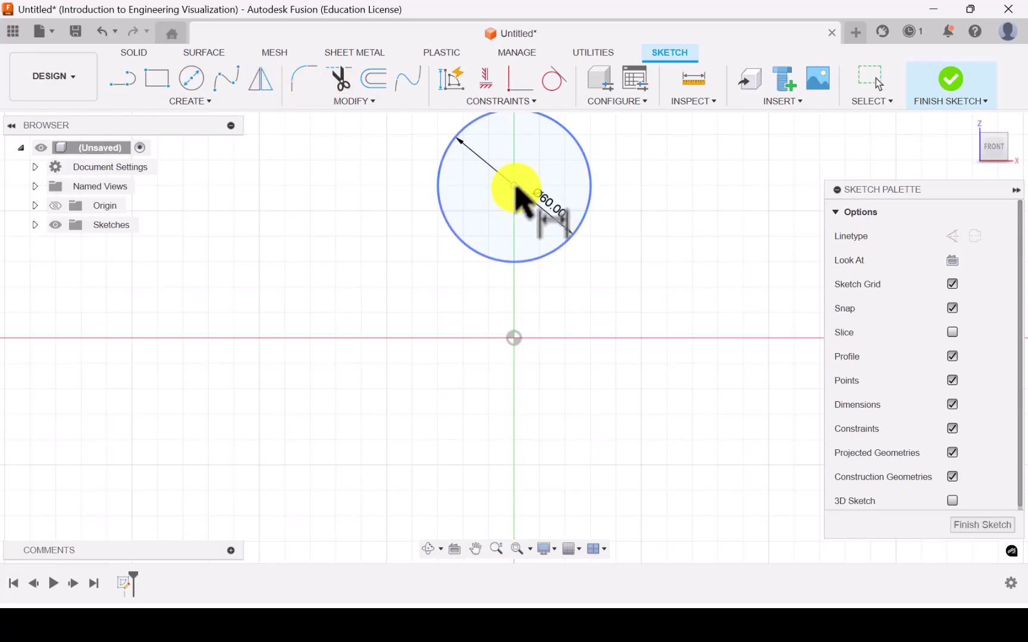
Dimension the circle's centre 40 mm above the origin
click(514, 337)
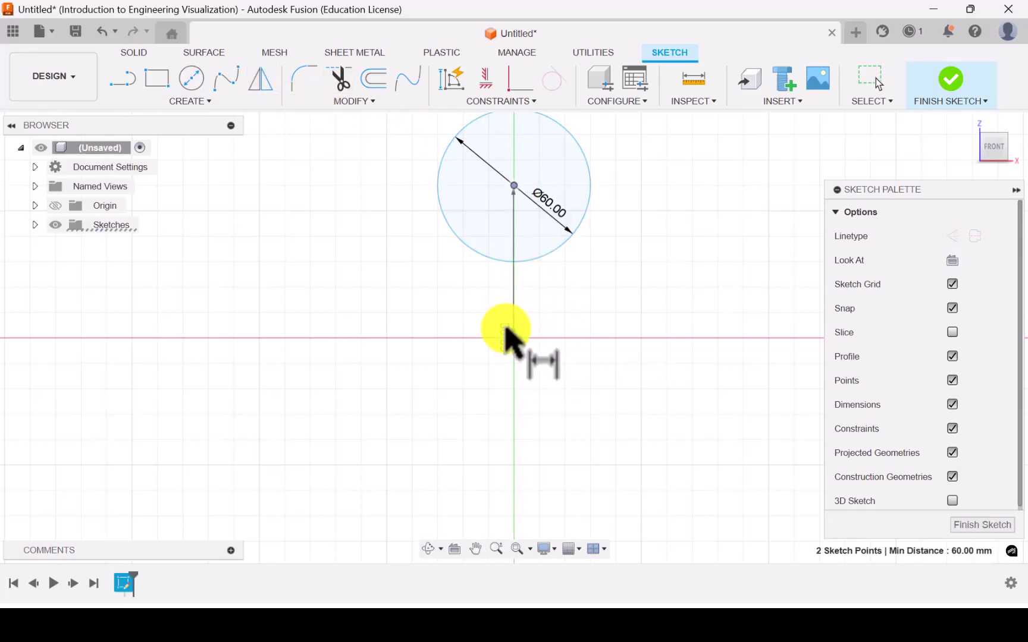
click(399, 274)
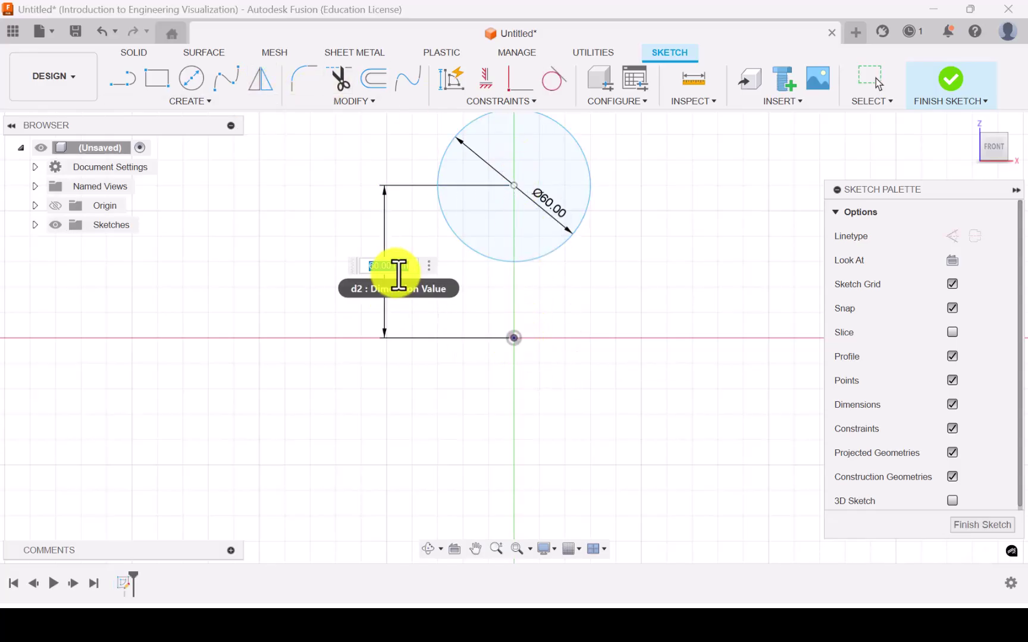
text(40)
key(Return)
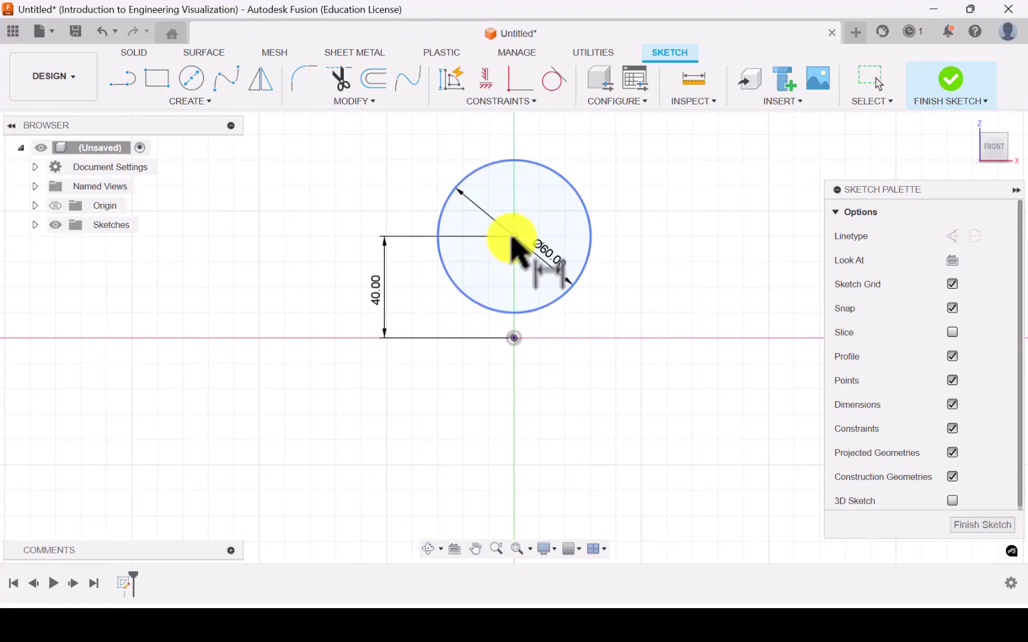
Constrain the circle's centre to be vertically aligned with the origin
click(485, 76)
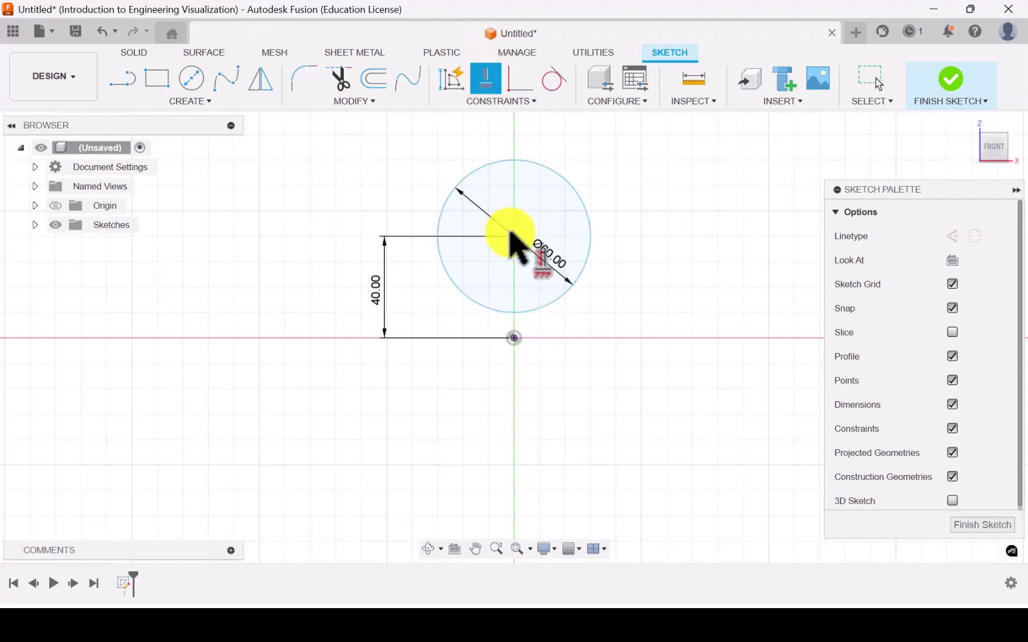
click(514, 237)
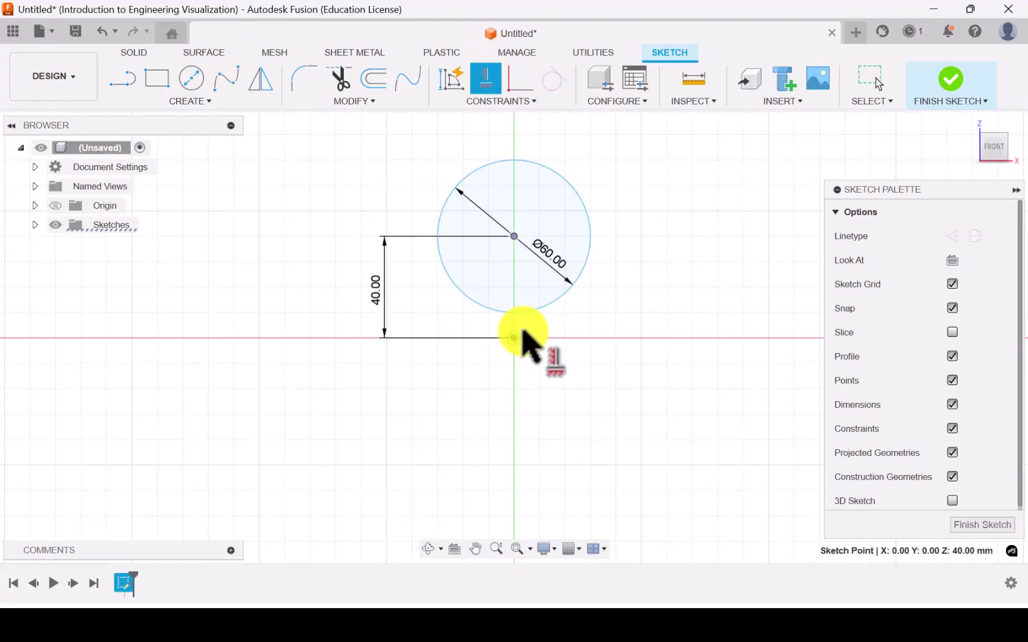
click(514, 338)
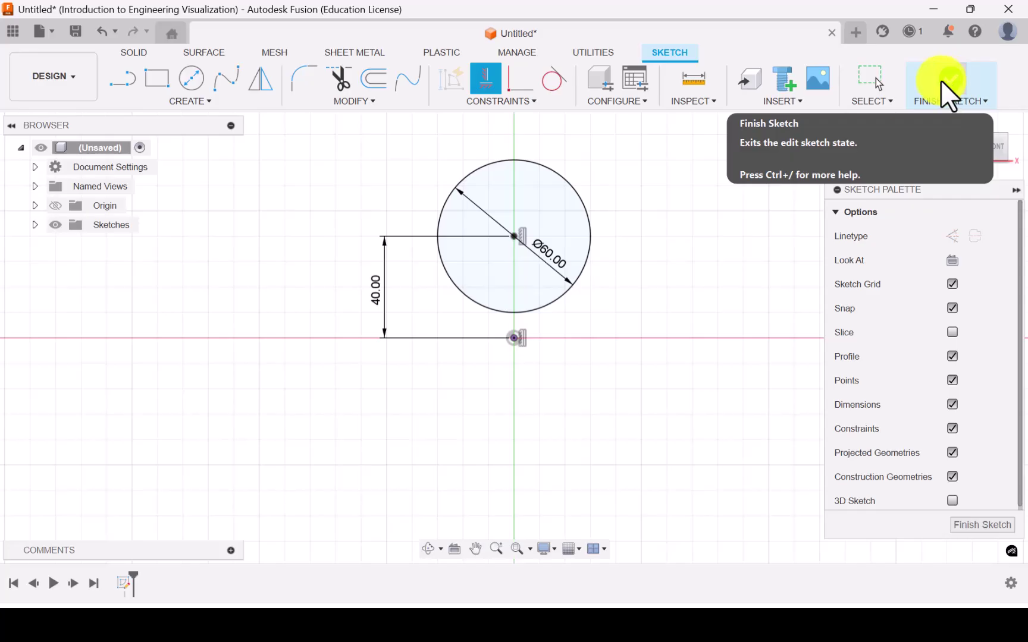
Draw a vertical line left of the circle and convert it to construction geometry
click(123, 81)
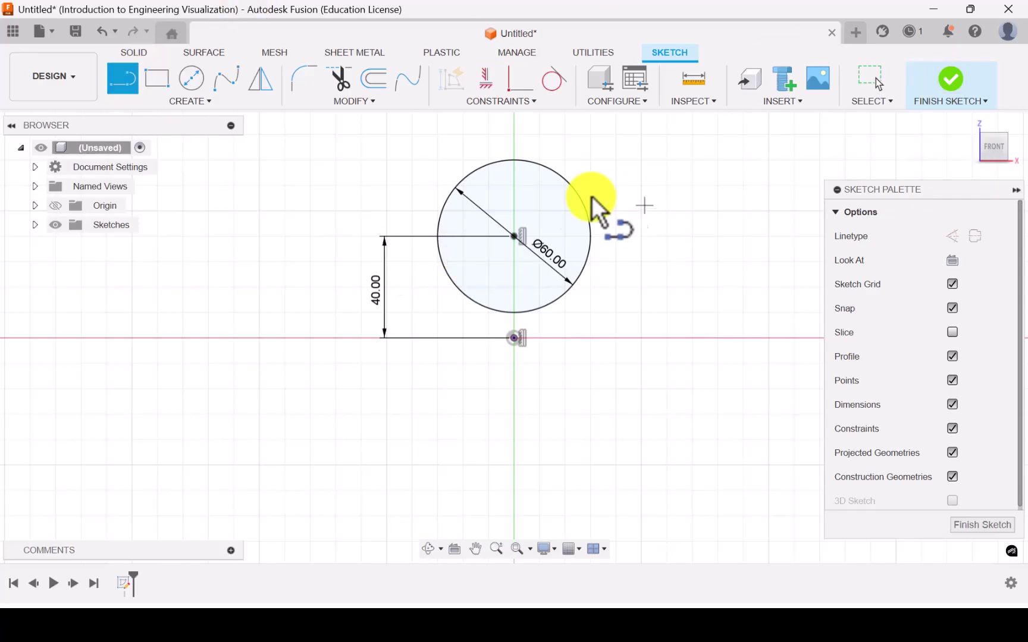
click(412, 134)
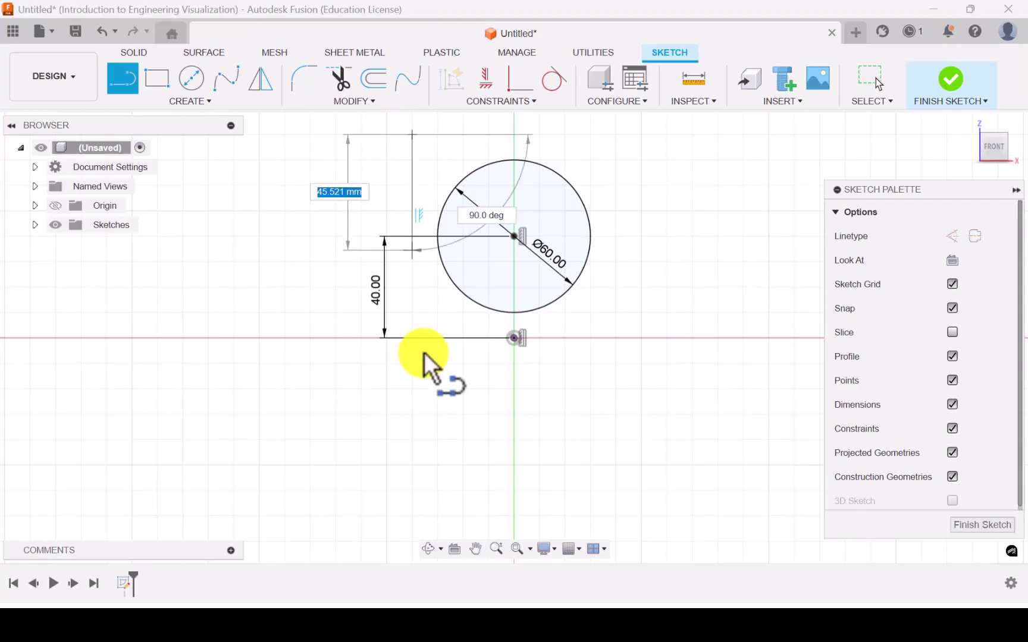
click(412, 465)
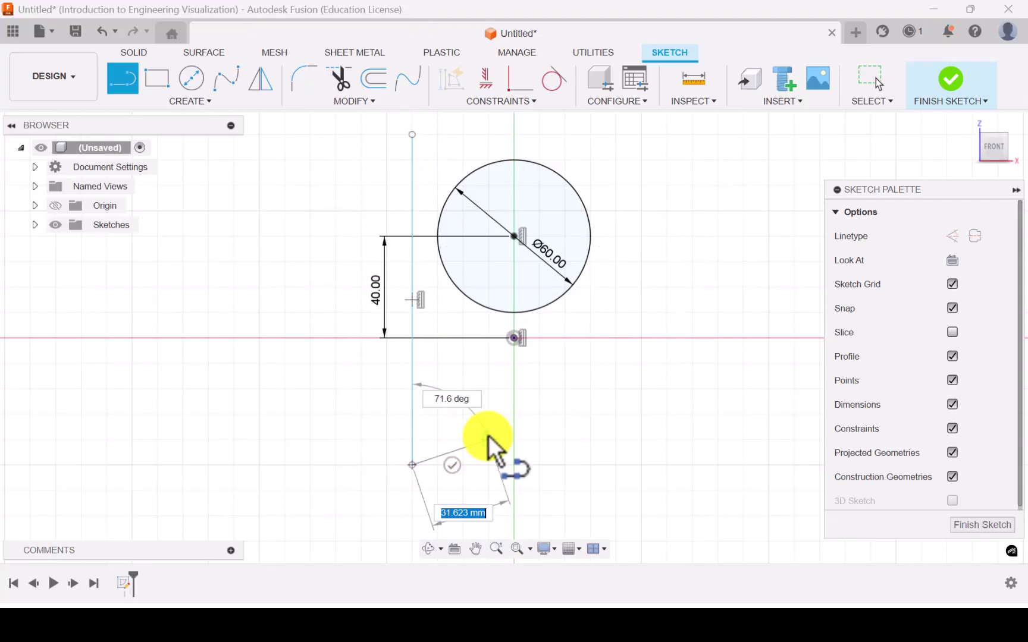
key(Escape)
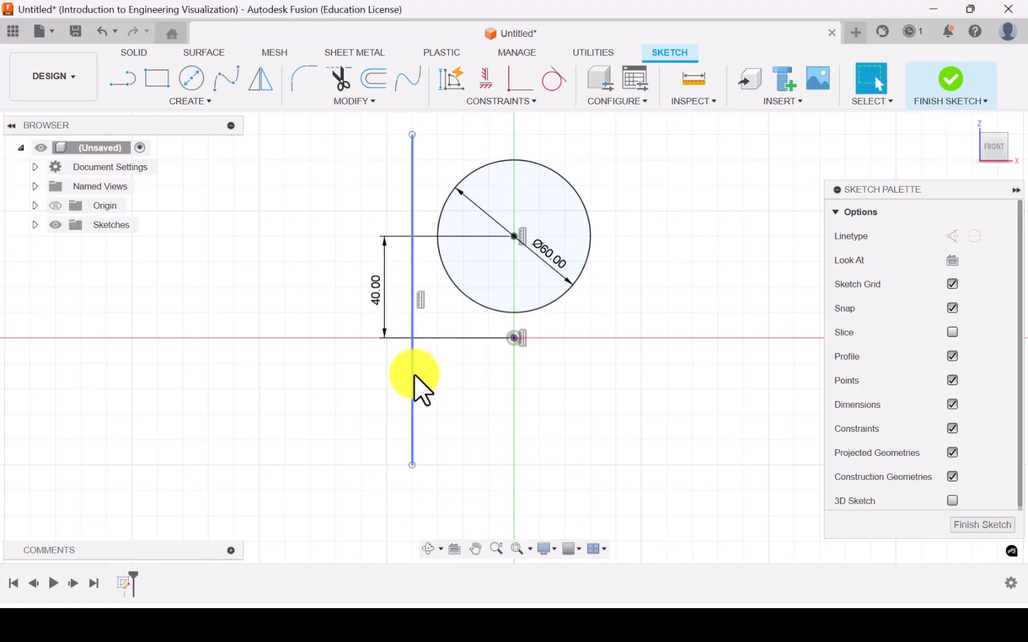
click(414, 376)
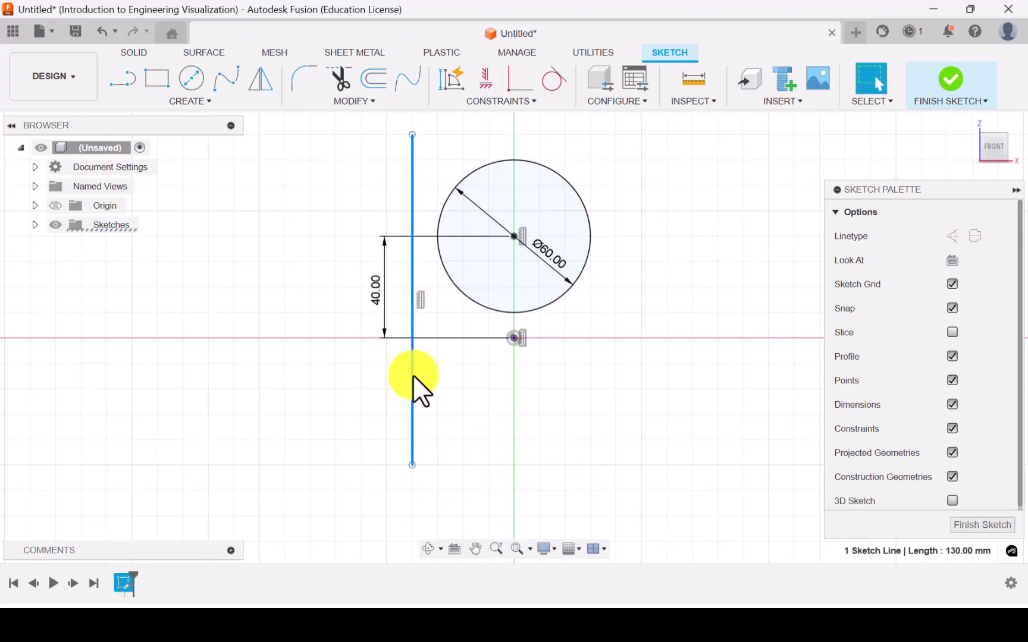
right_click(412, 375)
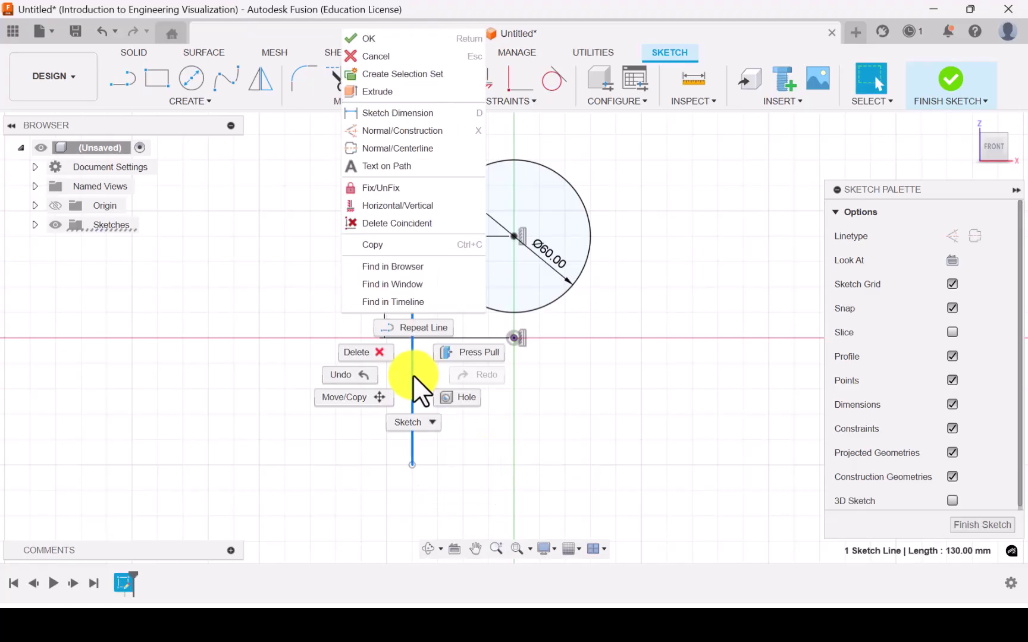
click(411, 130)
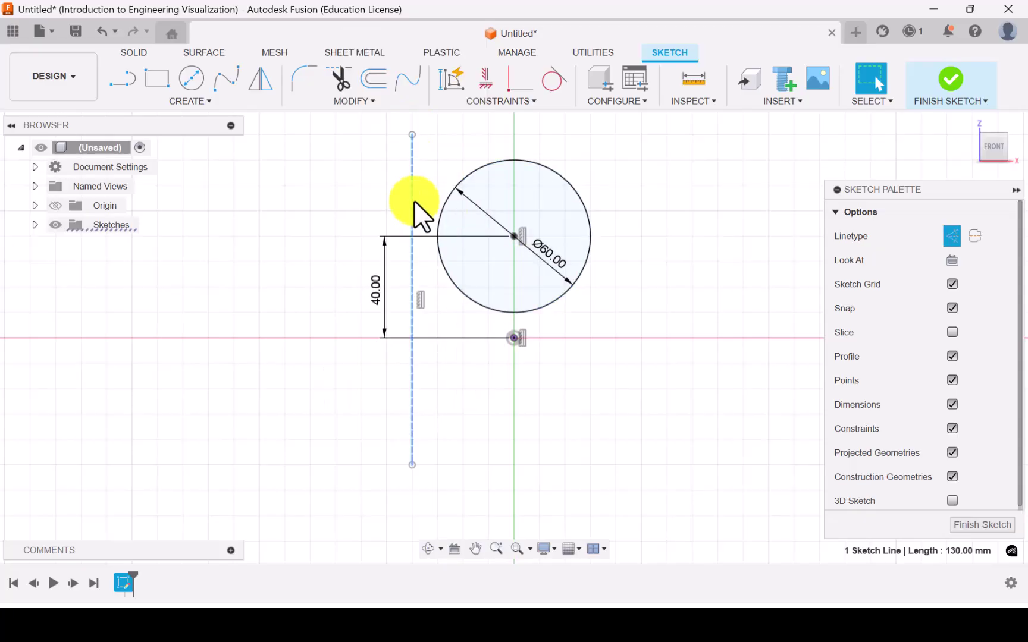
Make the vertical construction line tangent to the circle
click(551, 80)
click(442, 216)
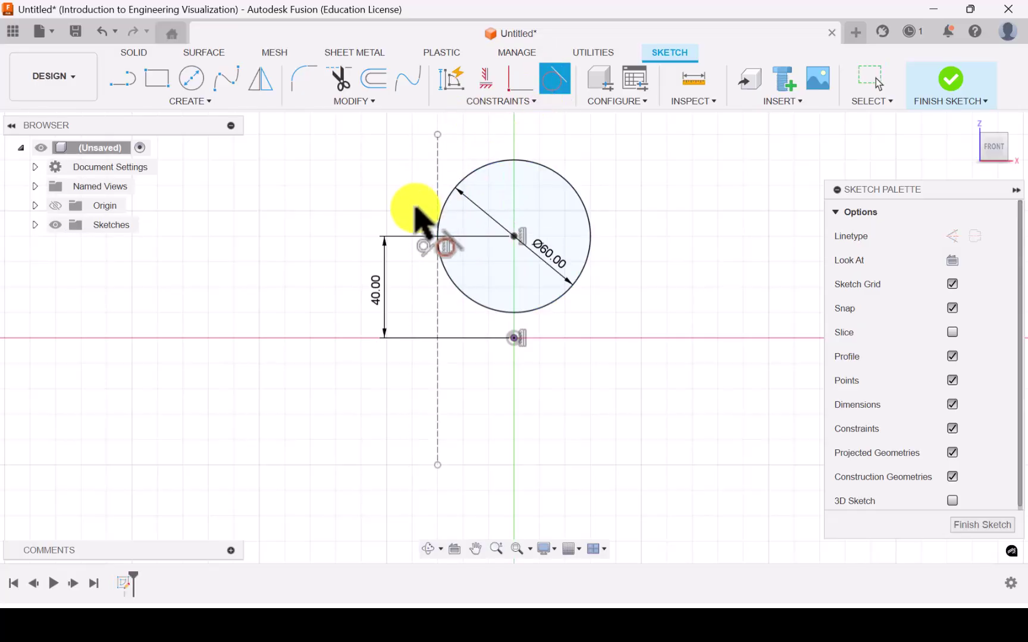
click(436, 201)
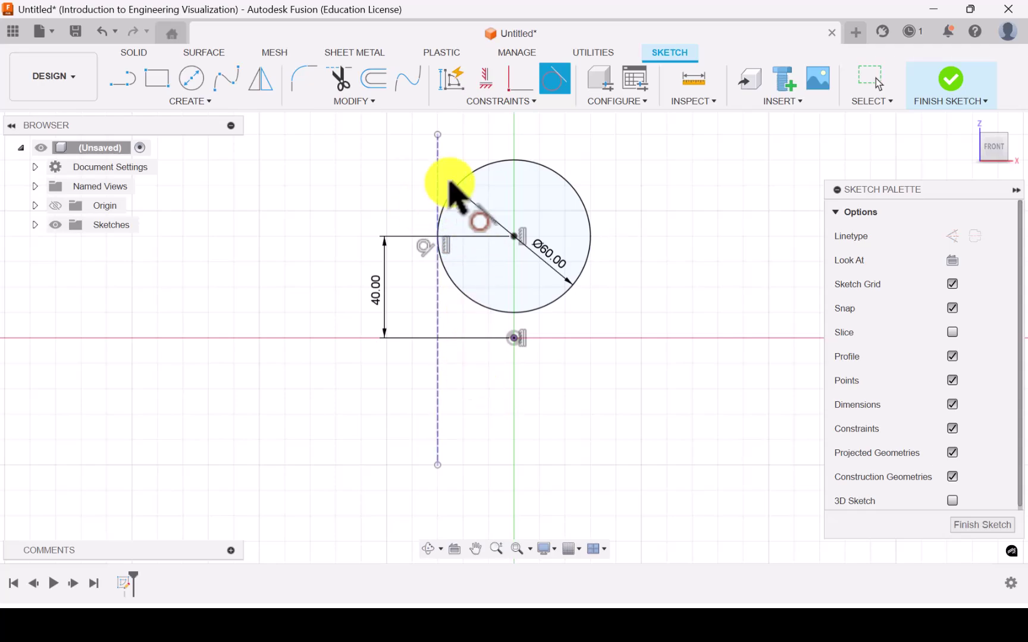
click(451, 184)
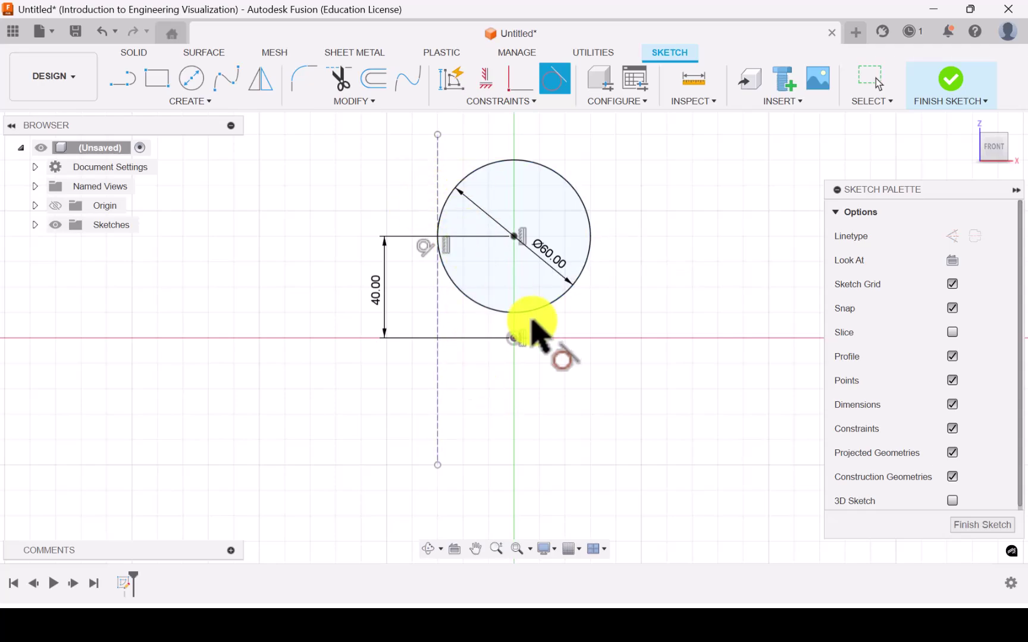
key(Escape)
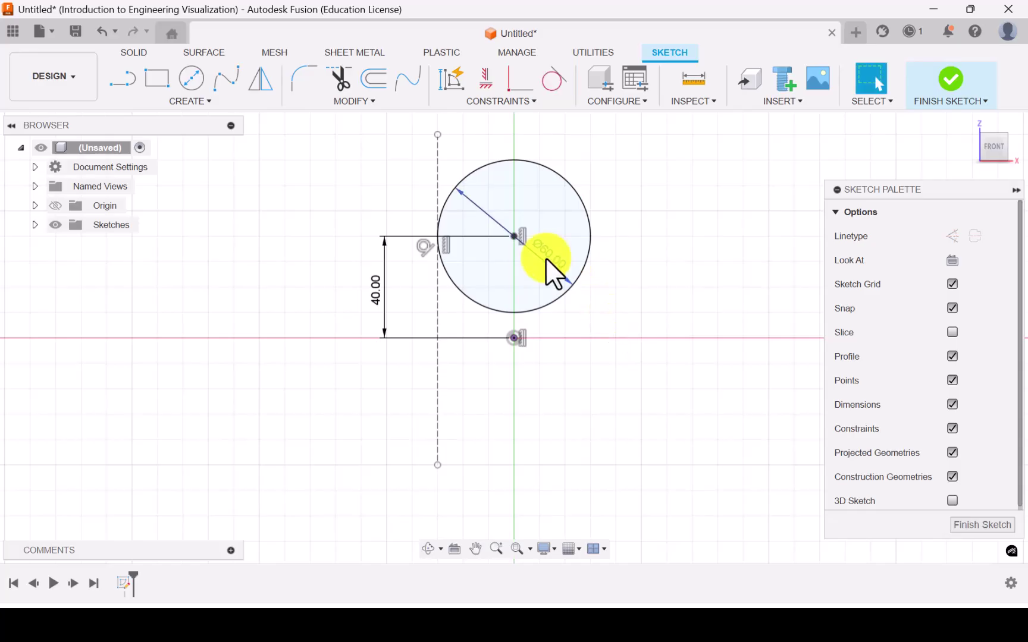
Finish the sketch and fill the 60 mm circle profile with a Patch surface body
click(950, 80)
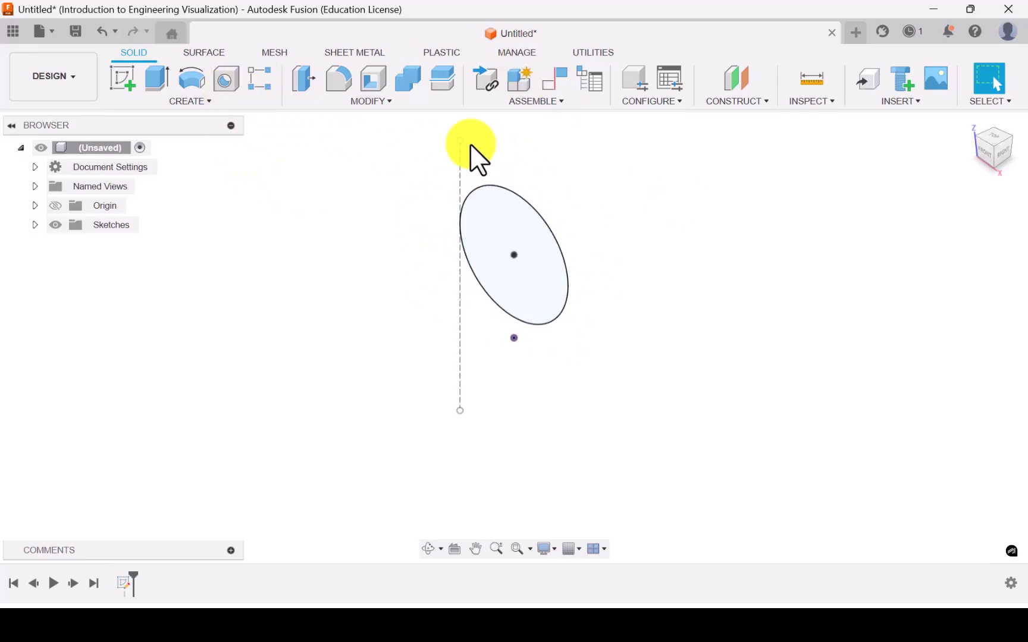
click(205, 53)
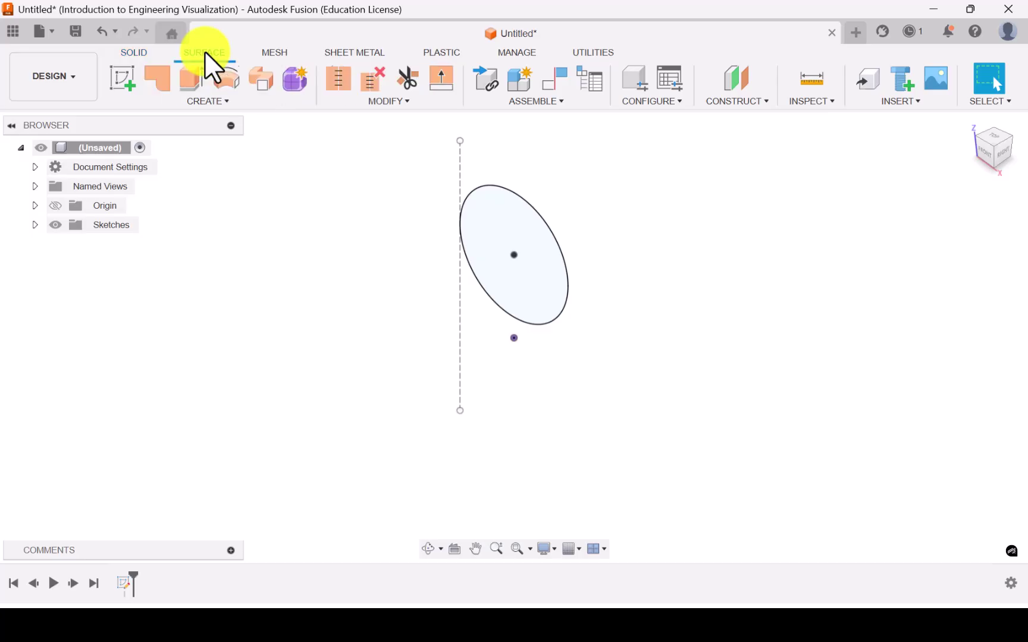
click(157, 77)
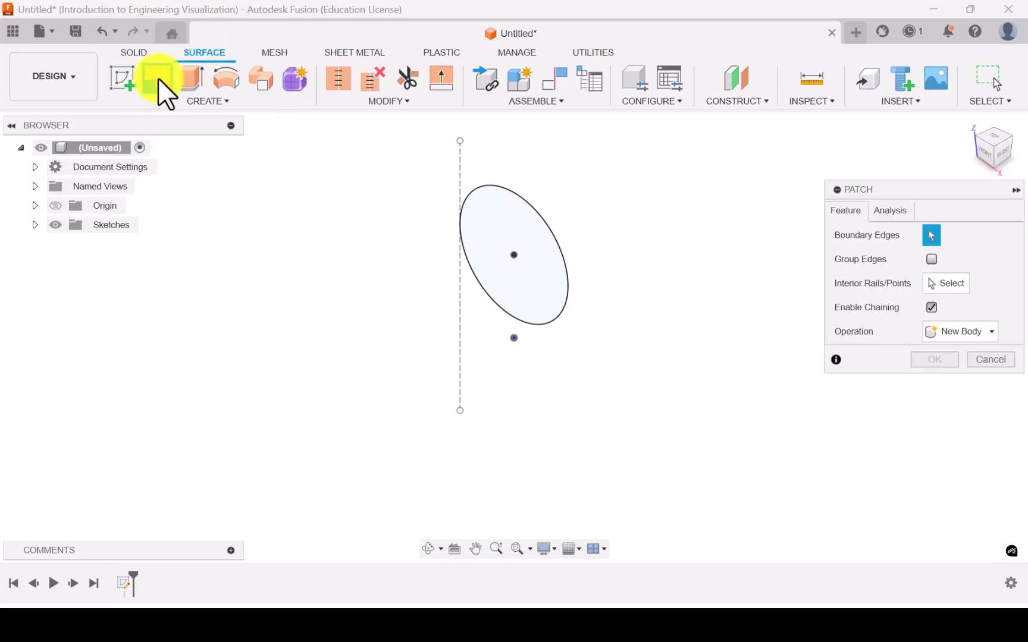
click(535, 260)
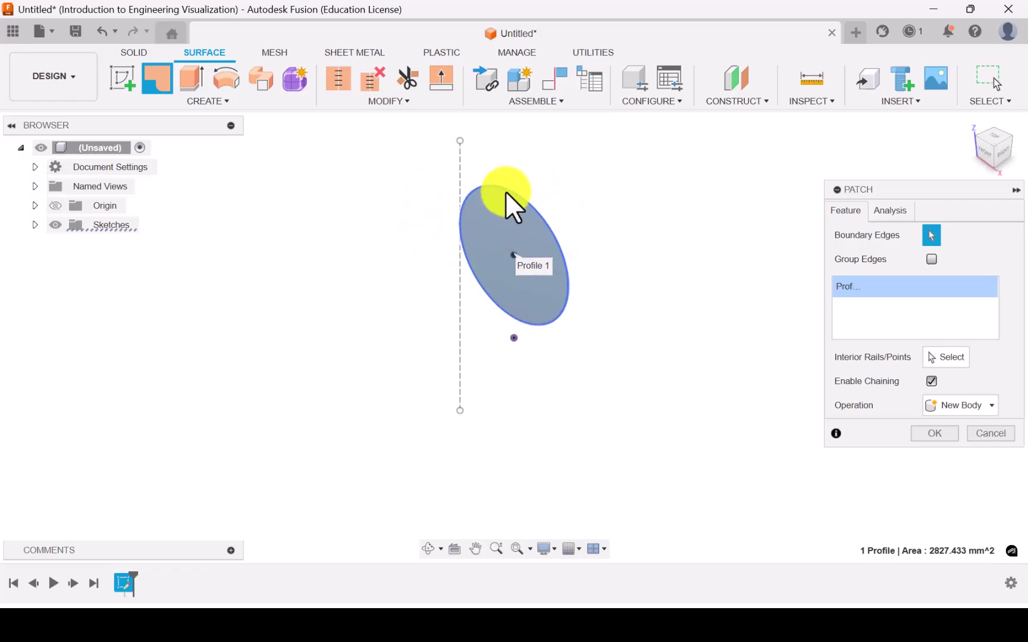
click(935, 433)
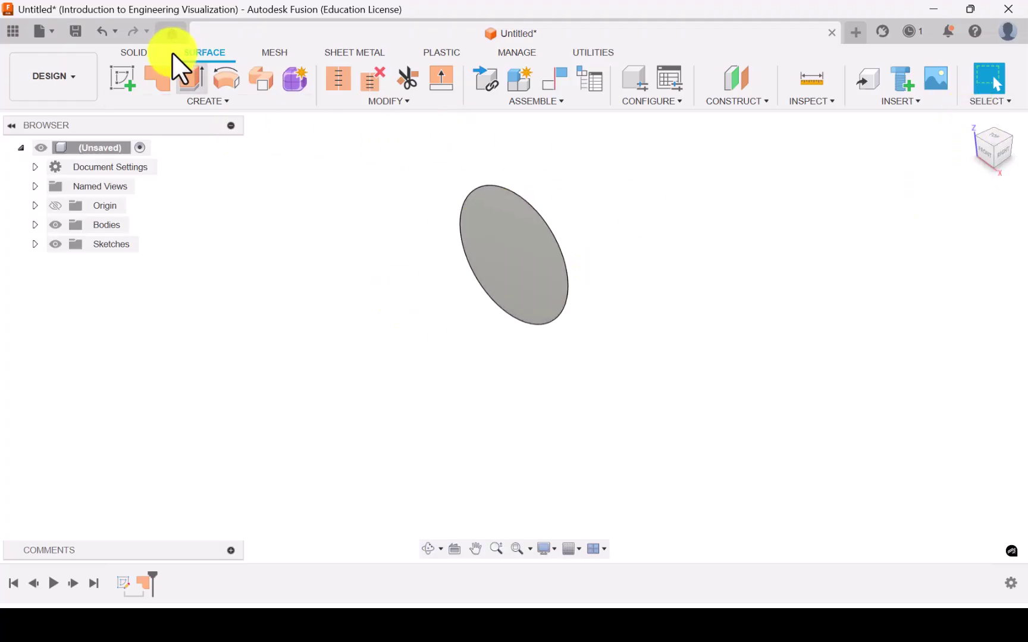
Return to the Solid tools and unhide Sketch1 from the Browser's Sketches folder
click(135, 53)
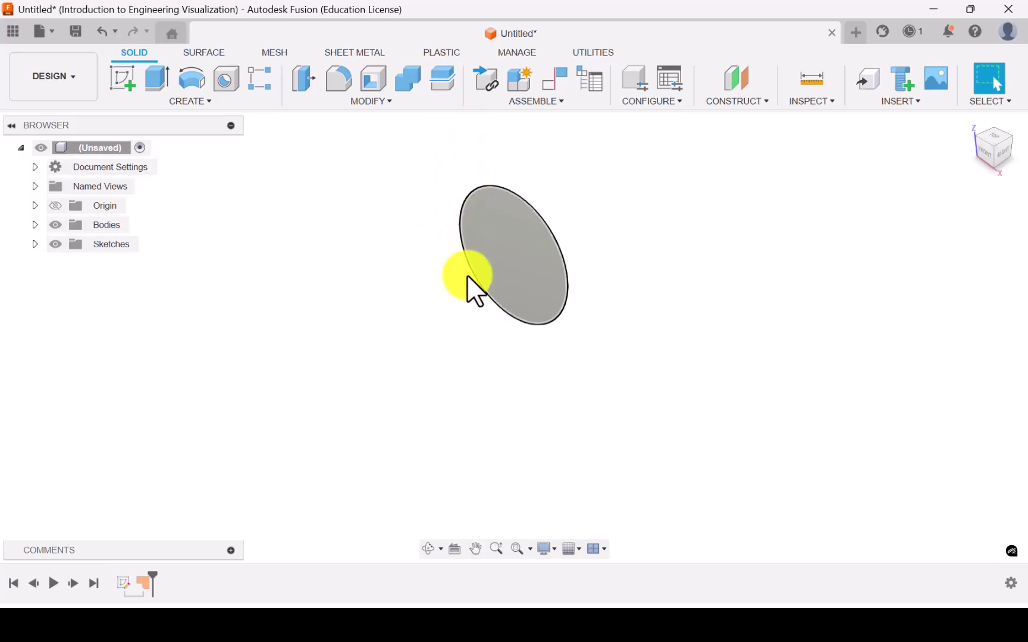
click(35, 245)
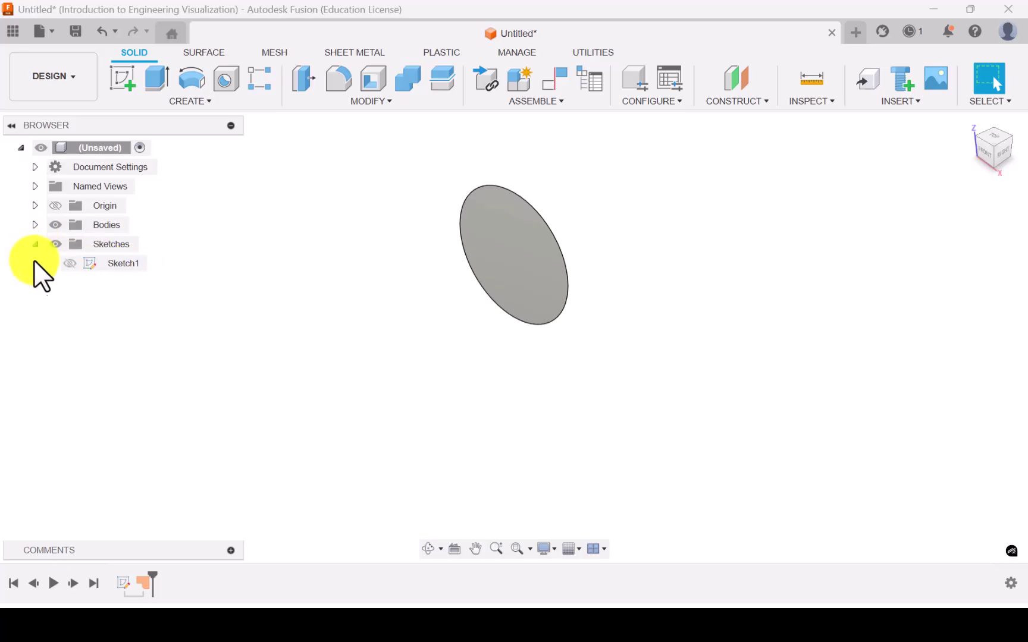
click(69, 263)
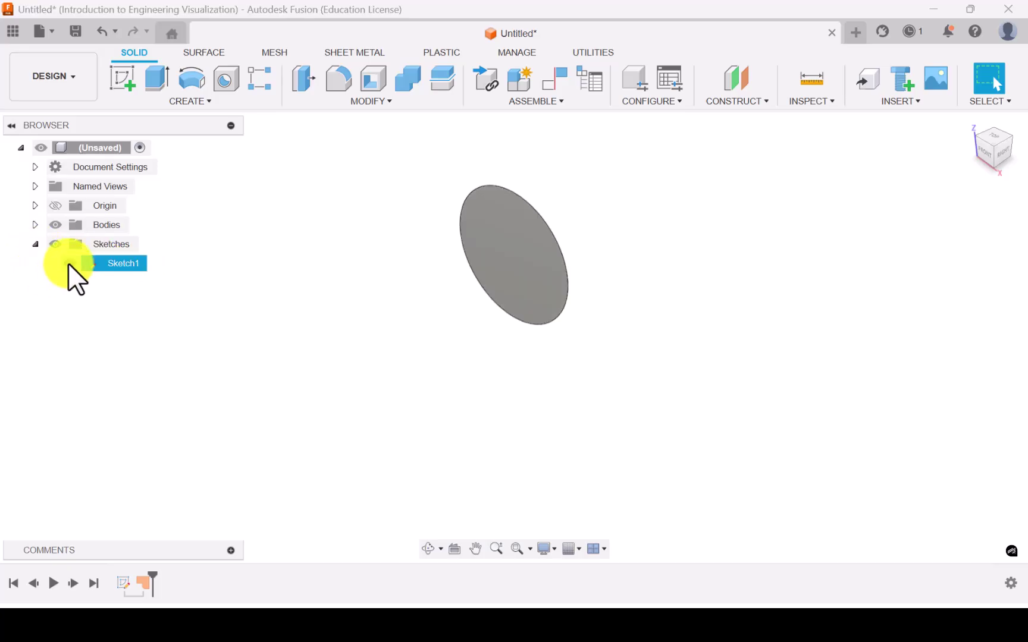
click(67, 263)
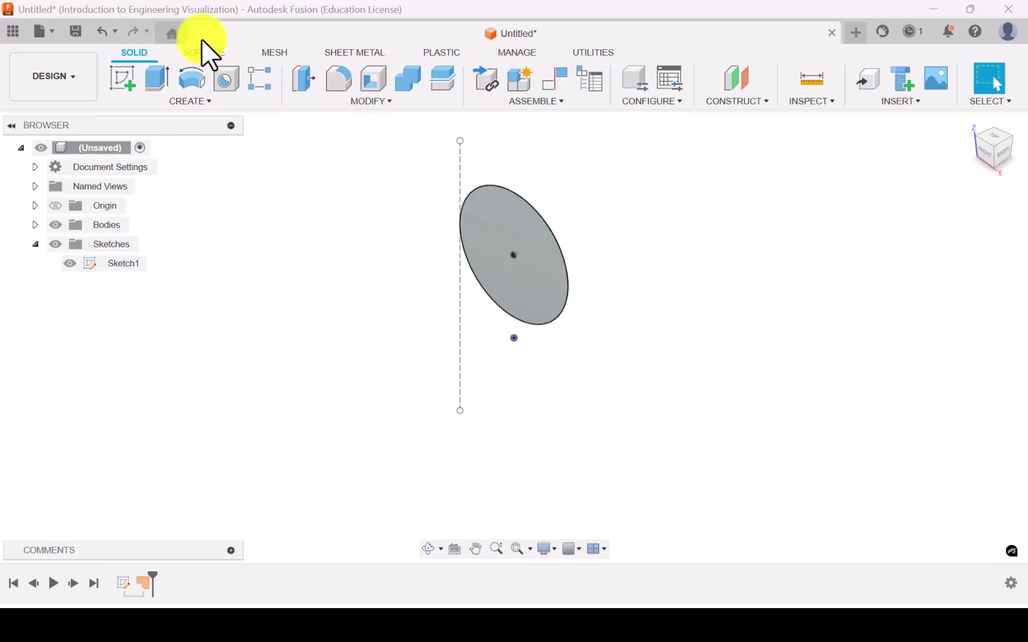
Rotate the patch body 45° about the vertical sketch line using Move/Copy
click(391, 100)
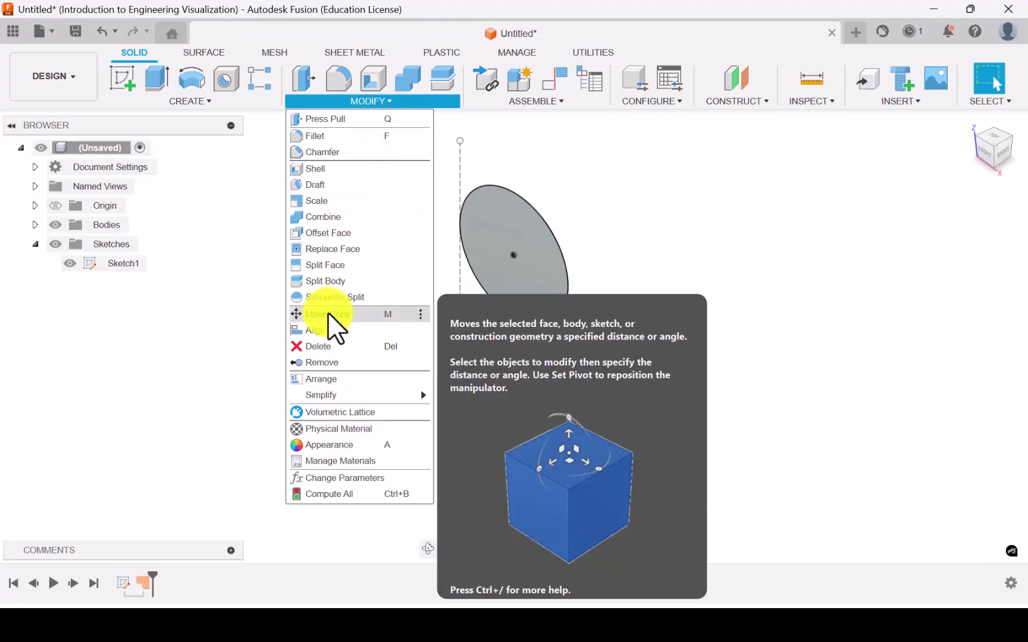
click(327, 314)
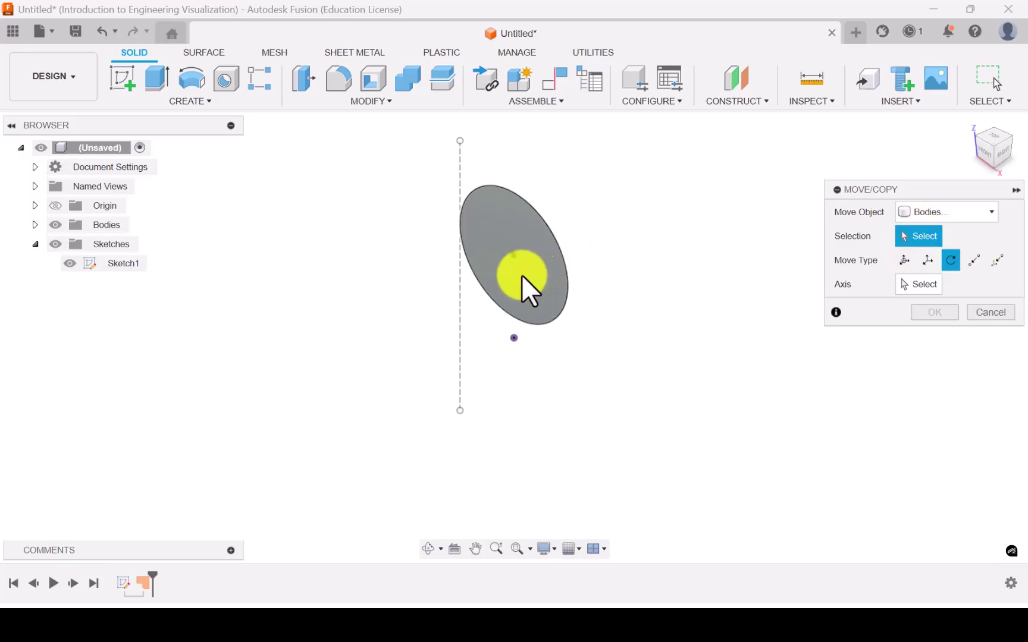
click(537, 261)
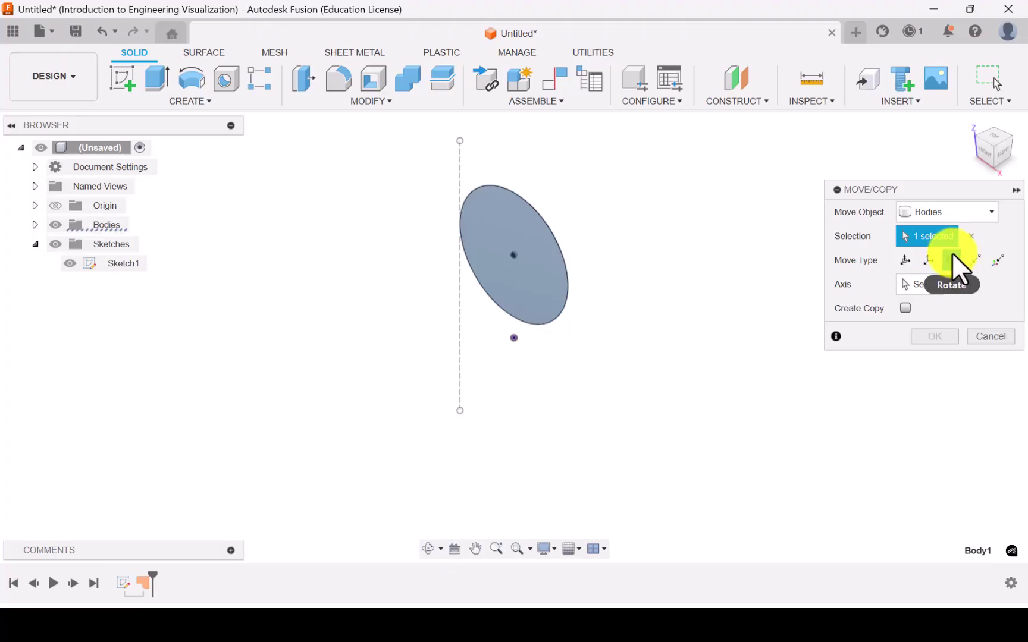
click(927, 281)
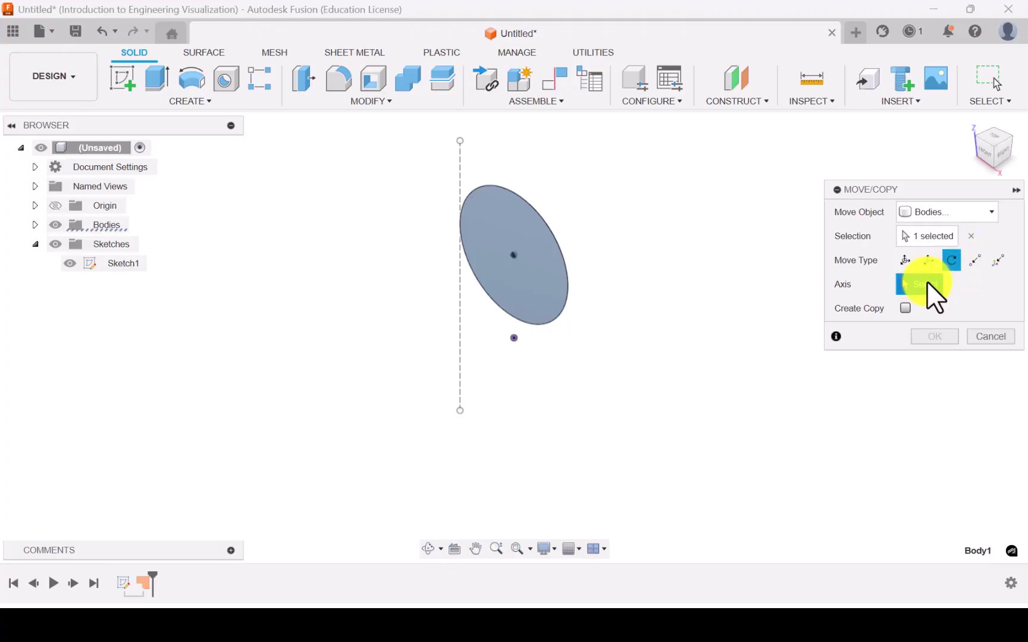
click(459, 164)
scroll(562, 169, down, 4)
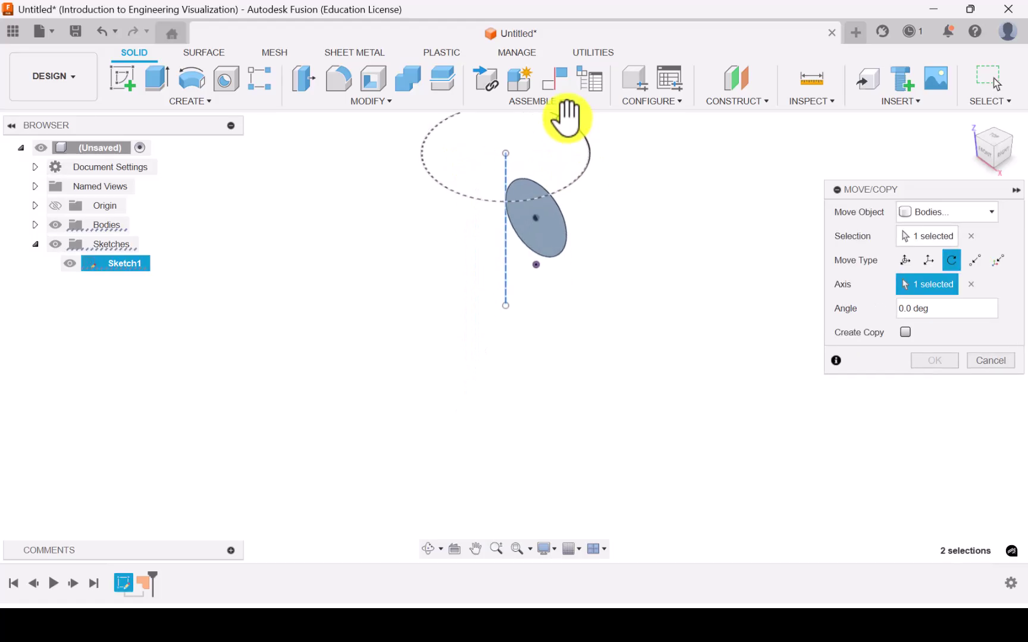
drag(562, 110, 562, 147)
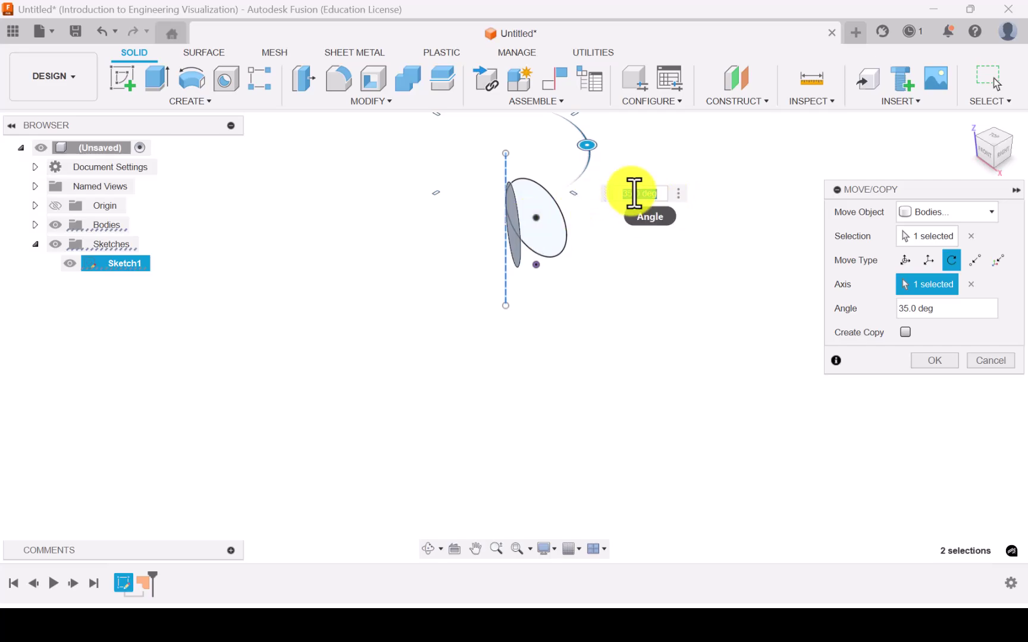
text(45)
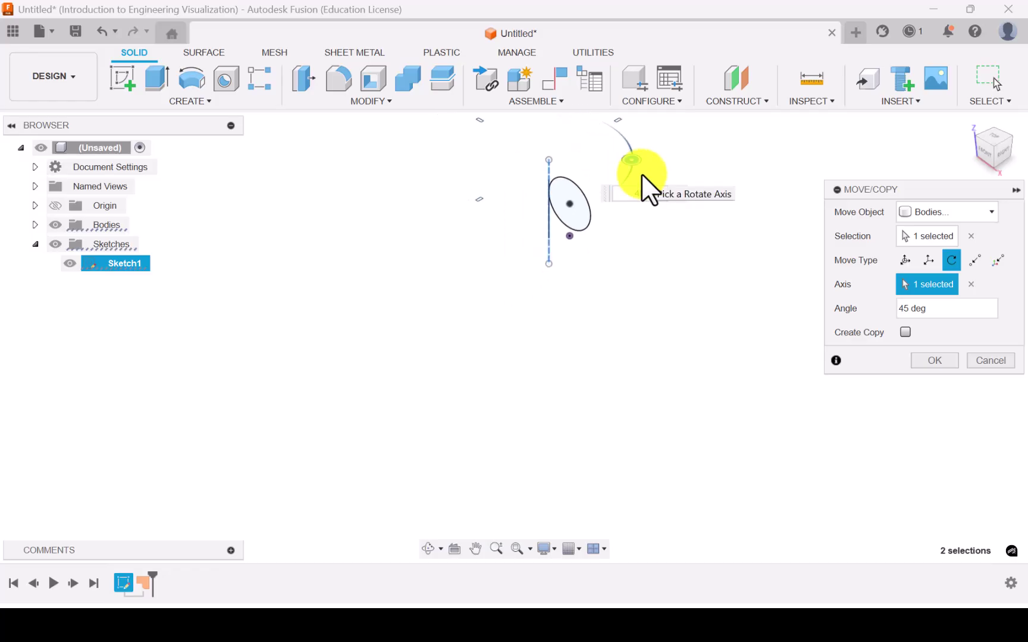
click(941, 359)
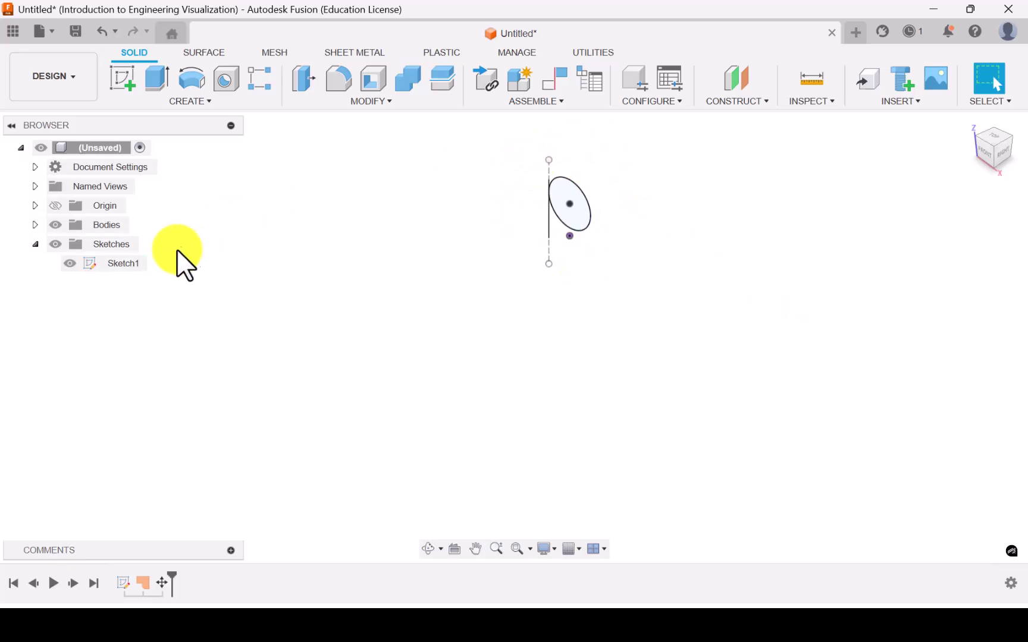
Hide Sketch1 and check the tilted disc from the Top, Front, then Top views
click(92, 266)
click(64, 264)
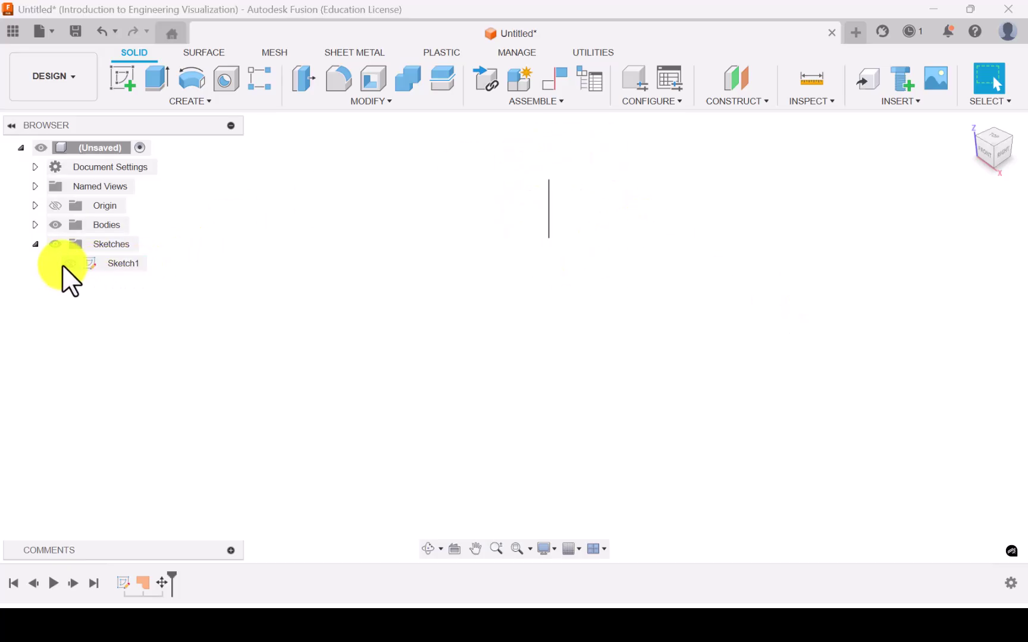
click(995, 145)
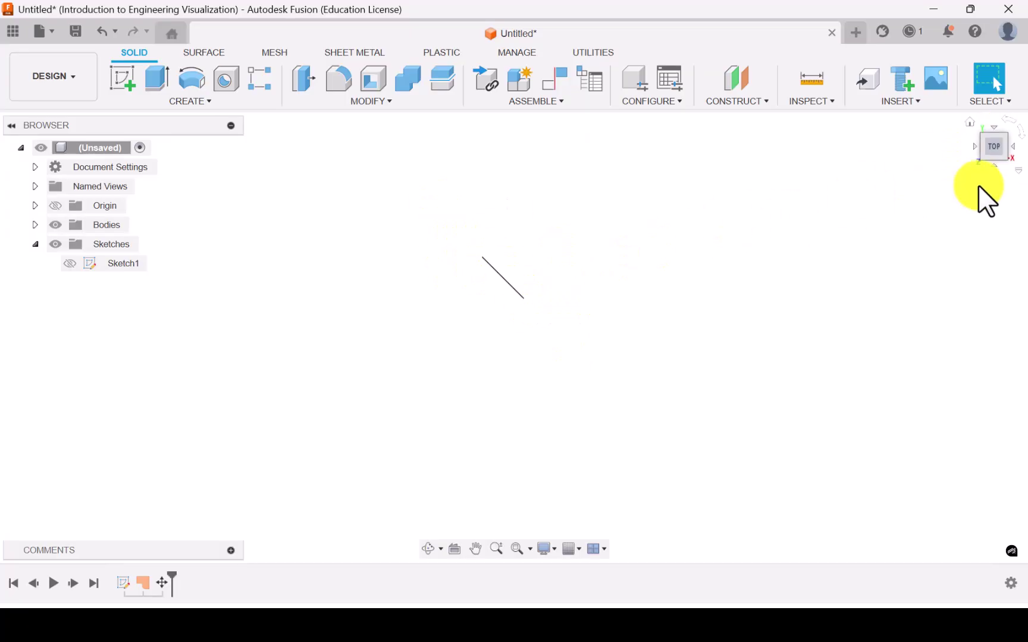
mouse_move(977, 144)
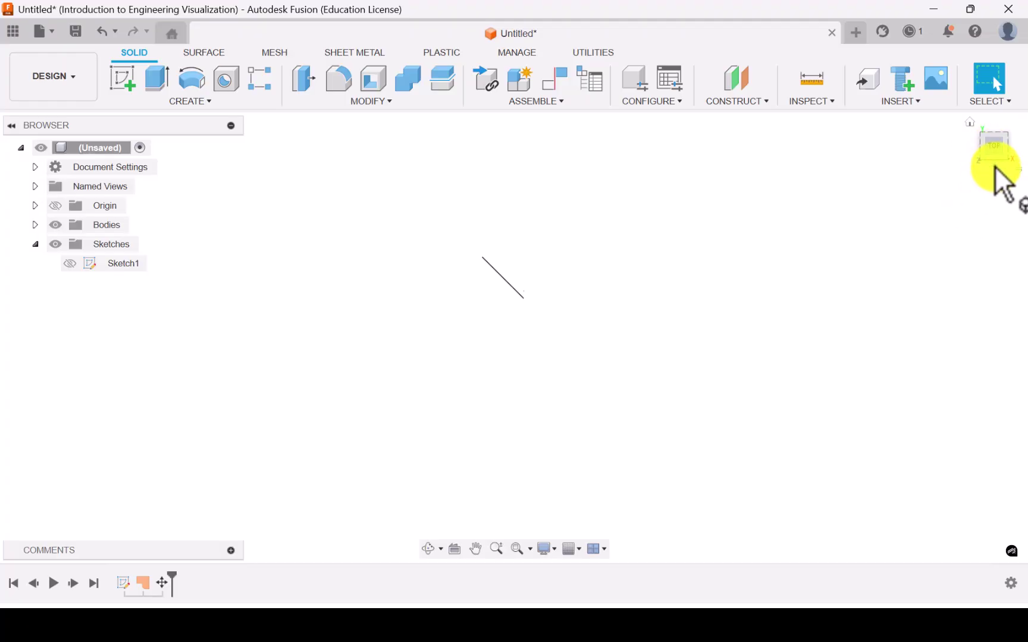
click(995, 166)
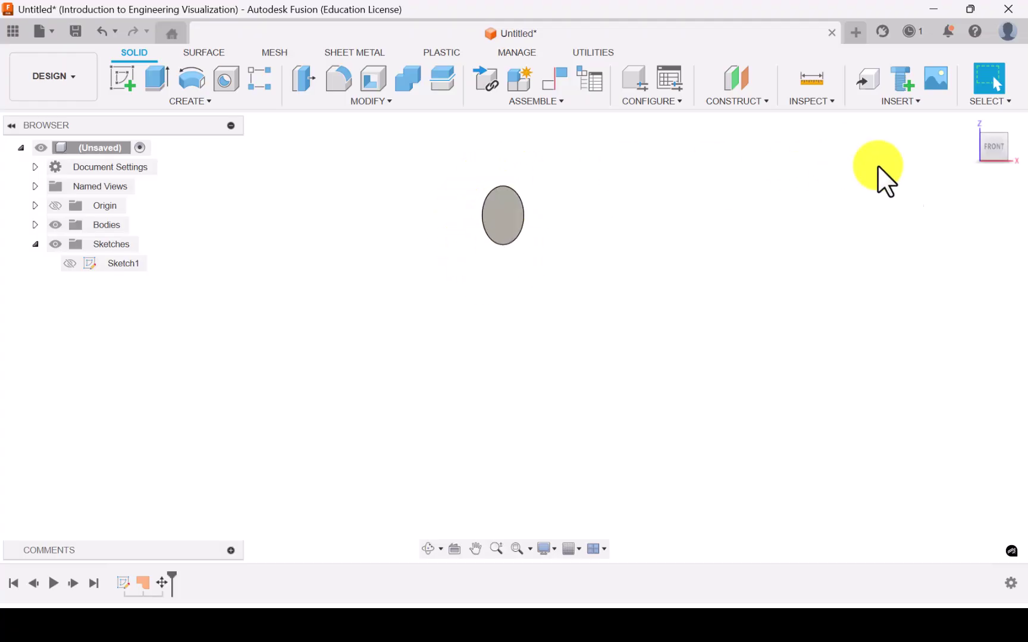
click(993, 134)
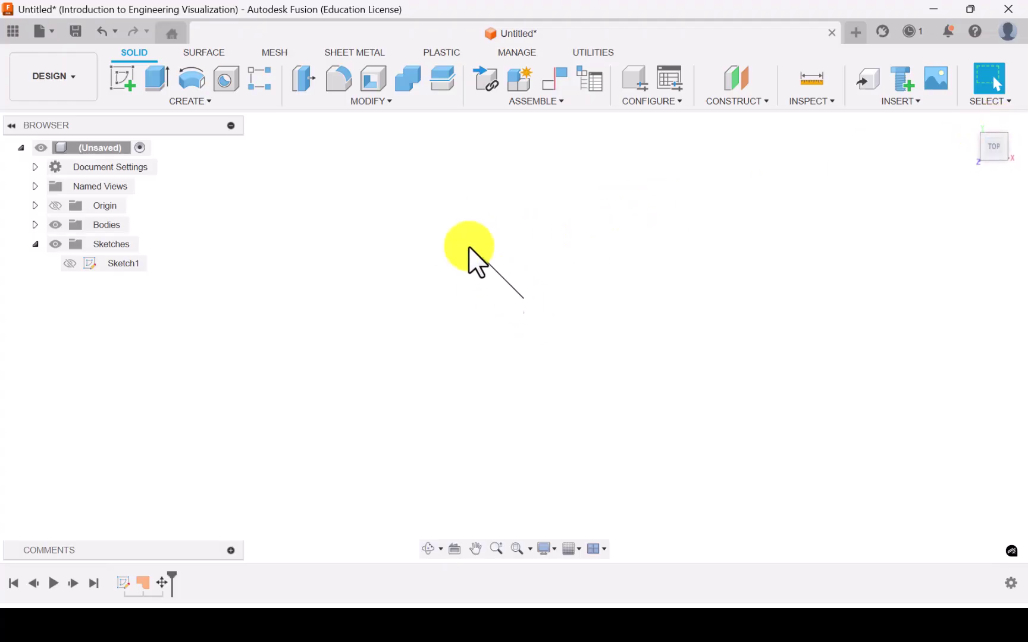